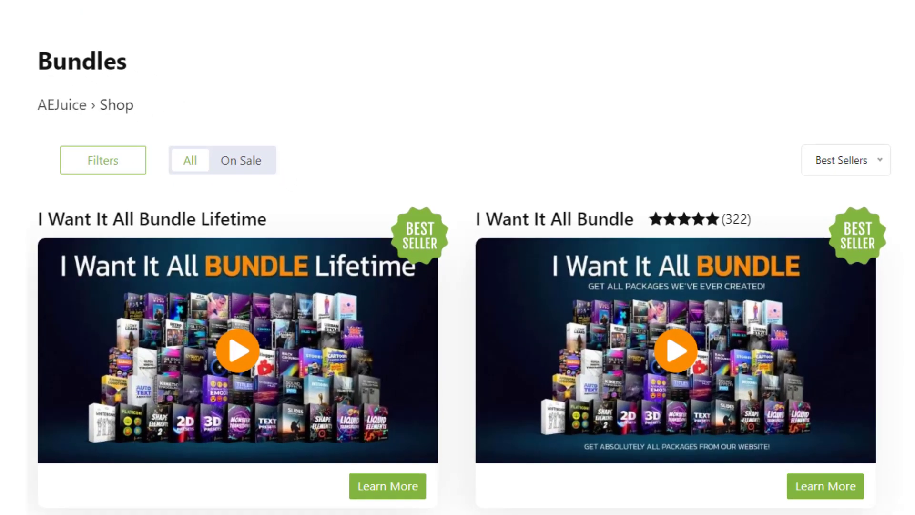
Scroll to Standalone Bundle on AEJuice's Bundles page and browse its included products
scroll(458, 258, down, 8)
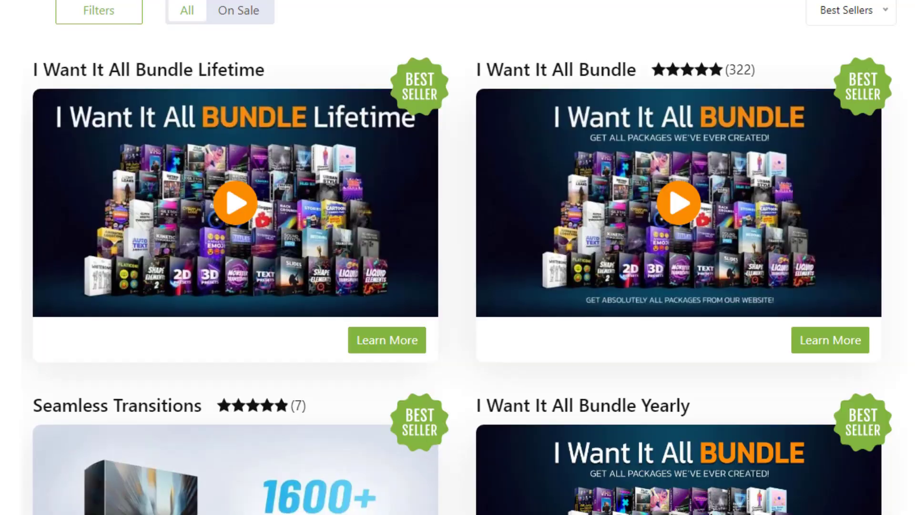
scroll(458, 257, down, 15)
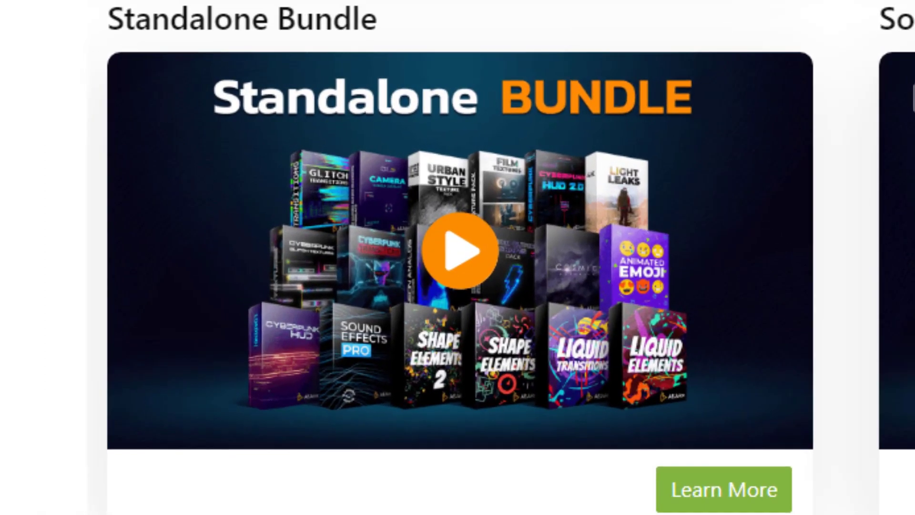
click(128, 40)
scroll(137, 253, down, 9)
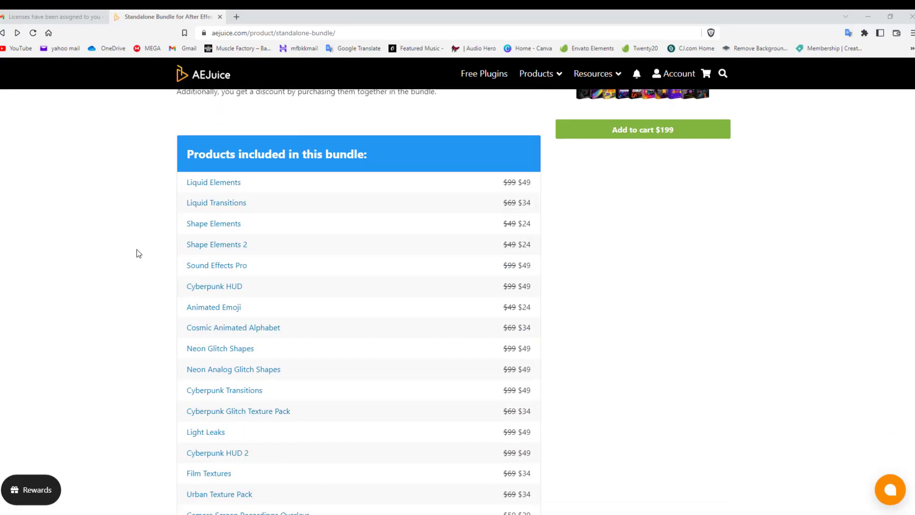
scroll(137, 253, down, 11)
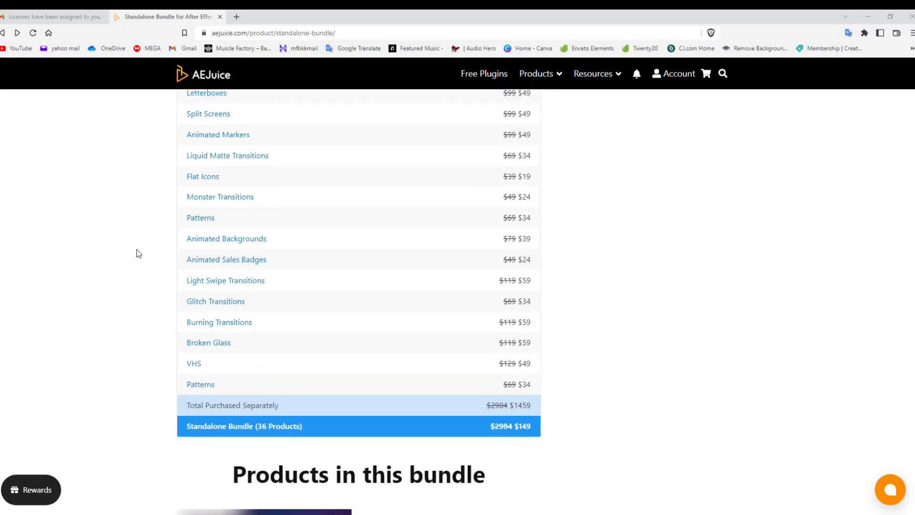
scroll(137, 253, up, 13)
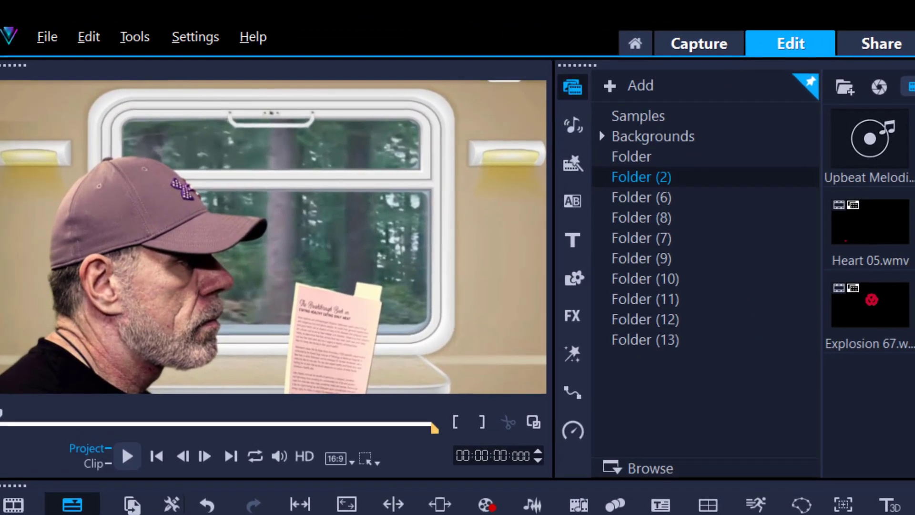
Play and then pause the train-window example in the preview
click(123, 458)
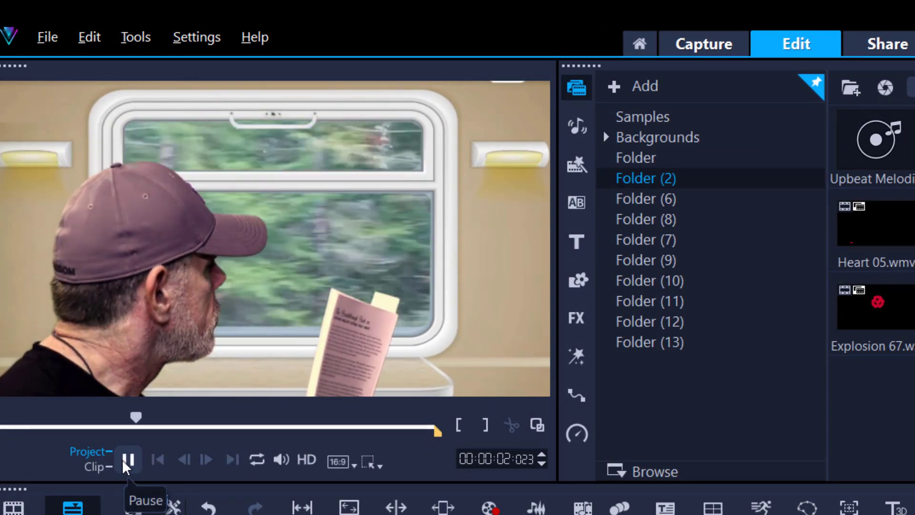
click(123, 460)
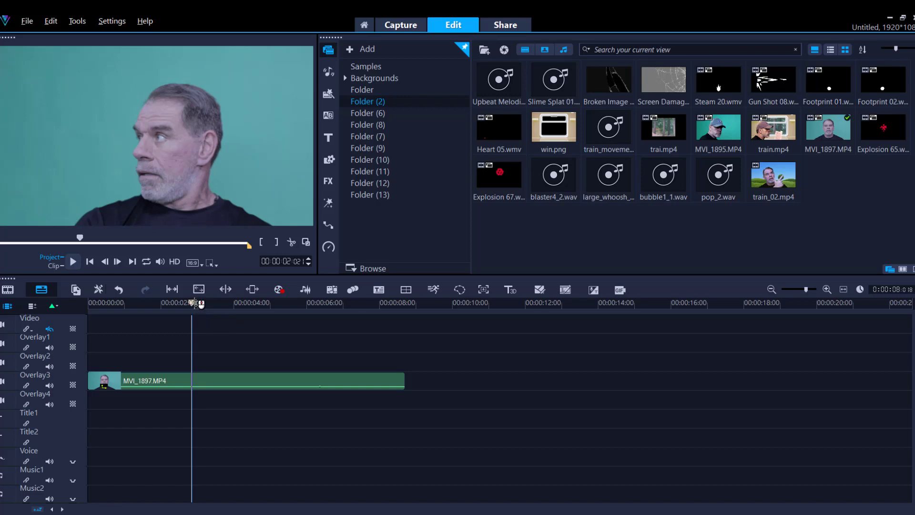
At about 2 seconds, drag the Chroma Key Pro filter from the FX library onto MVI_1897.MP4
mouse_move(200, 304)
mouse_down()
mouse_move(268, 299)
mouse_move(189, 305)
mouse_up()
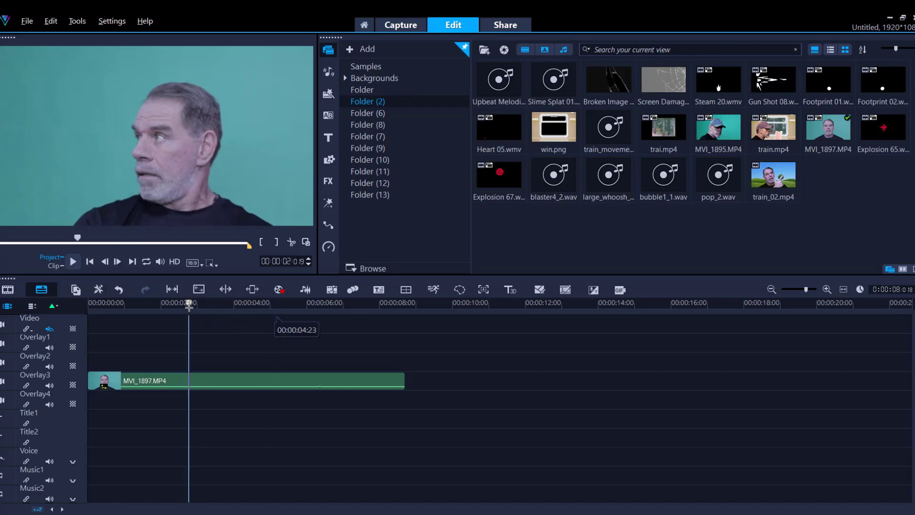
click(328, 182)
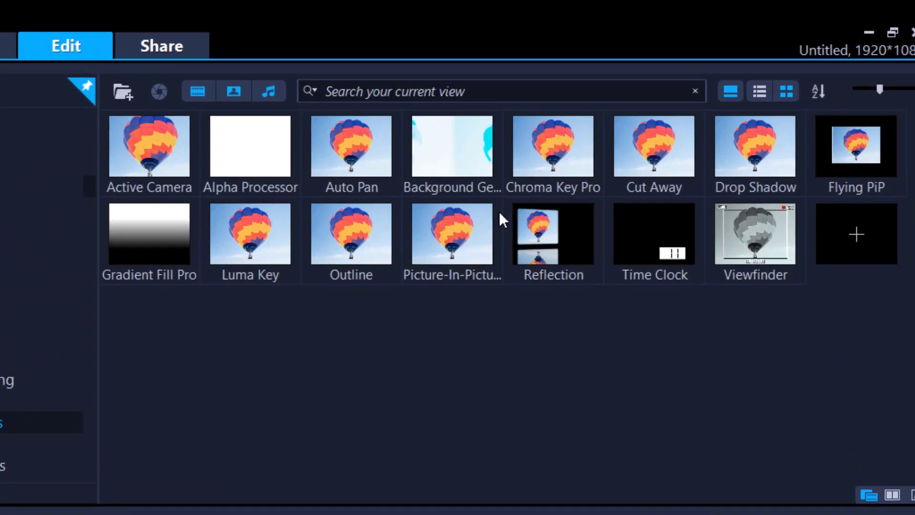
drag(551, 164, 330, 275)
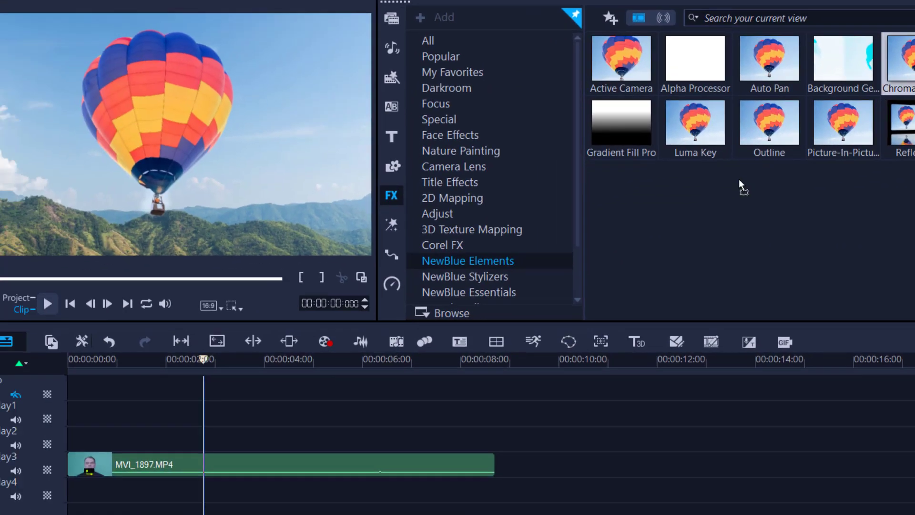
drag(739, 181, 290, 466)
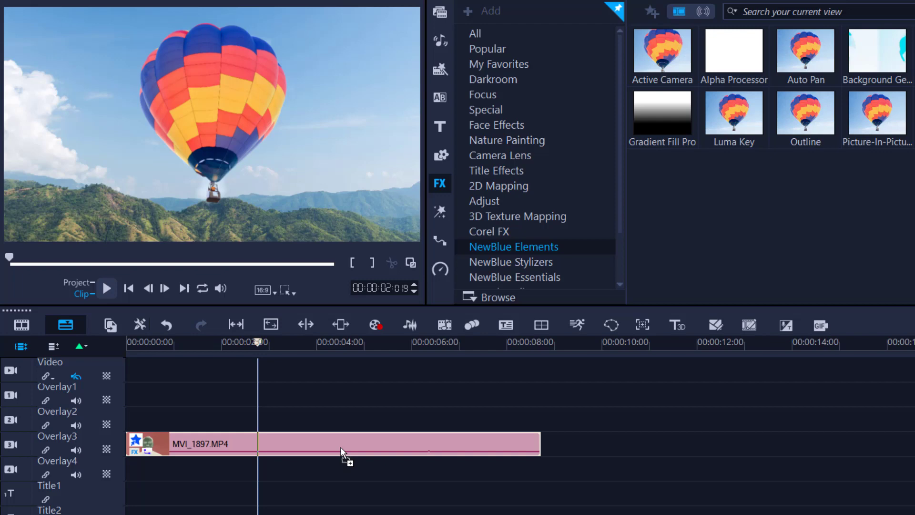
drag(342, 453, 327, 447)
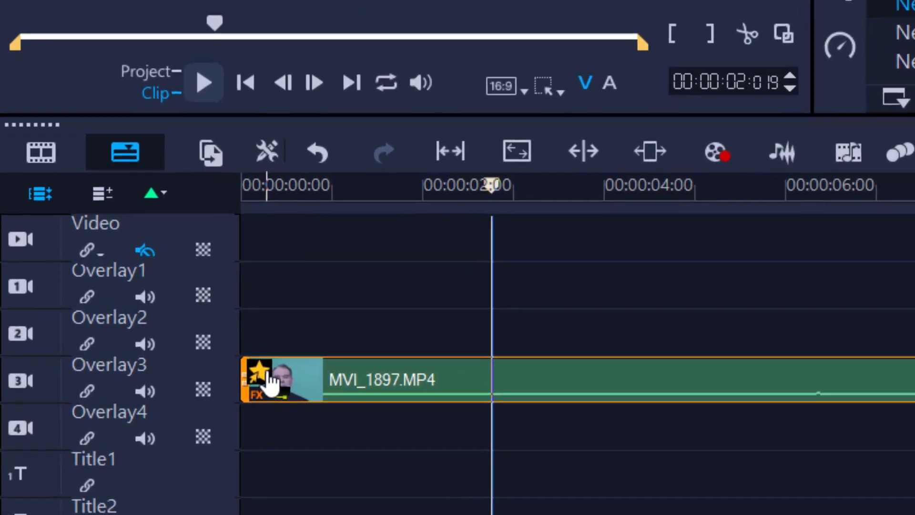
Open the Chroma Key Pro settings from the clip's filter menu
right_click(141, 443)
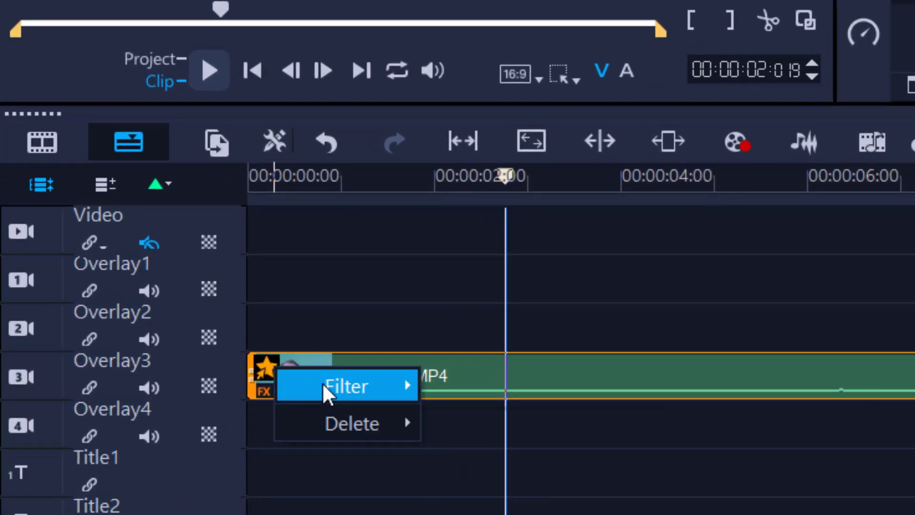
mouse_move(328, 394)
click(538, 394)
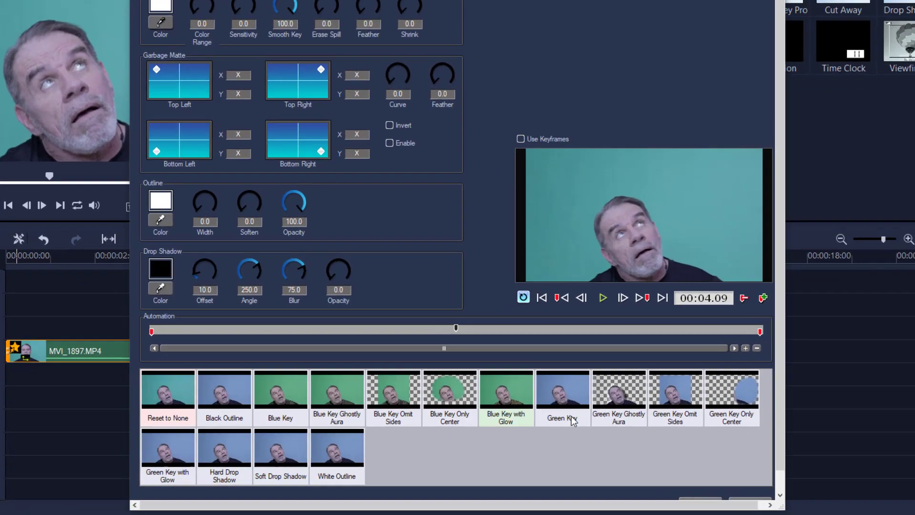
Key out the teal background using the Green Key preset, eyedropper and Color Range 55, then confirm
click(544, 420)
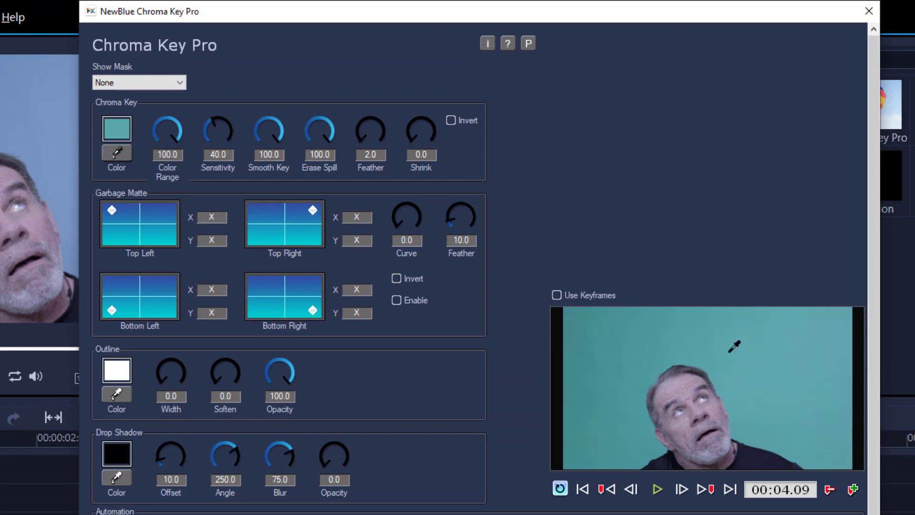
click(730, 352)
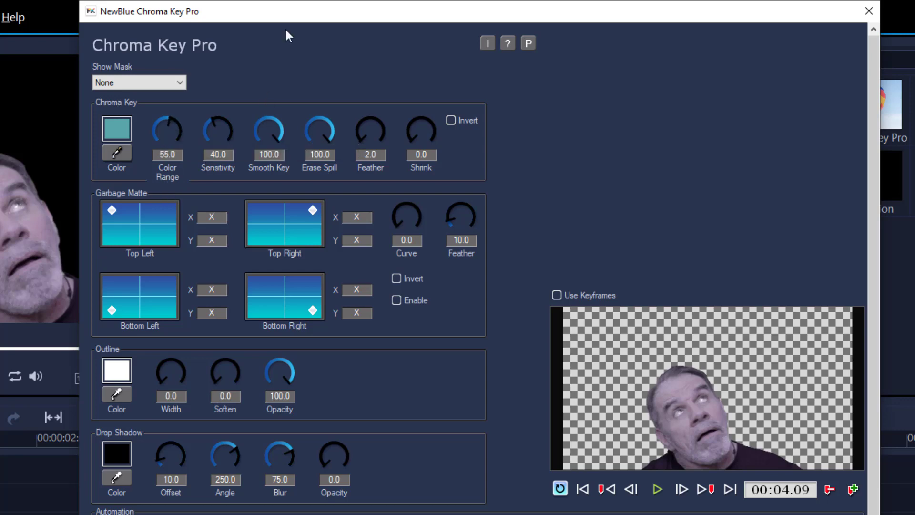
drag(313, 16, 480, 26)
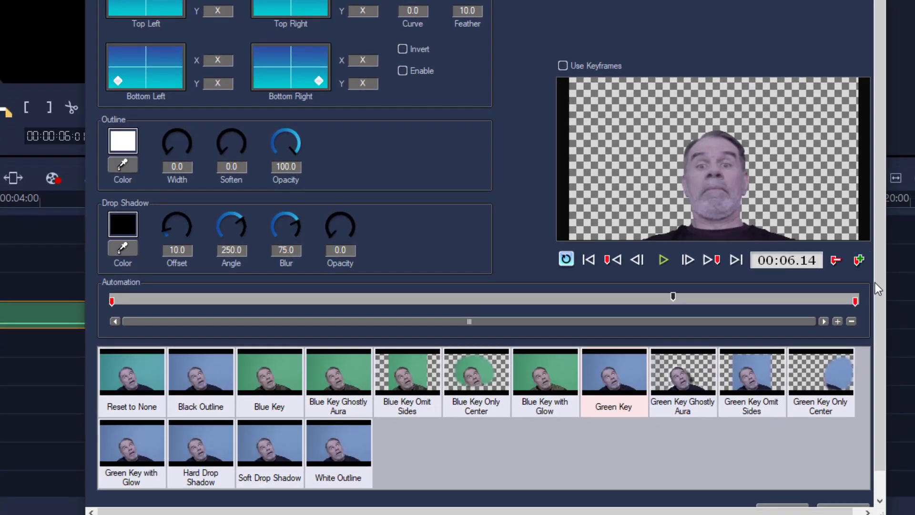
scroll(881, 311, down, 1)
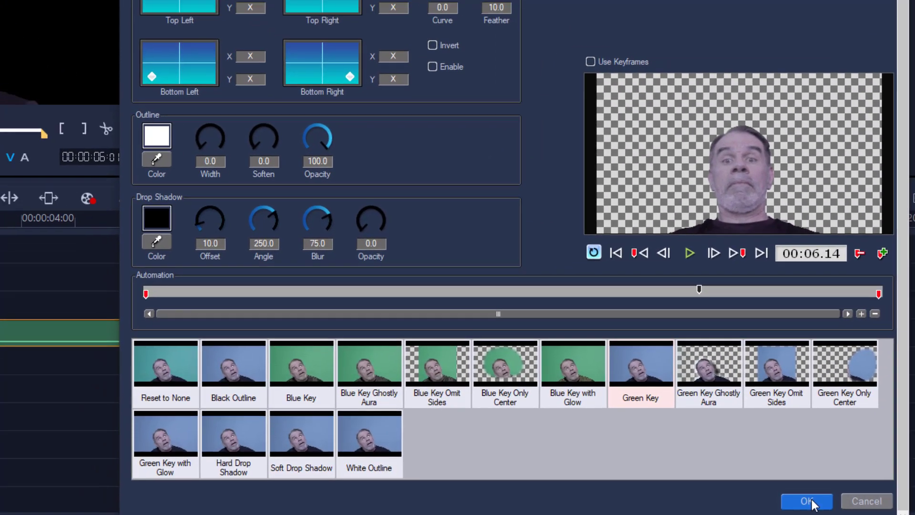
click(806, 501)
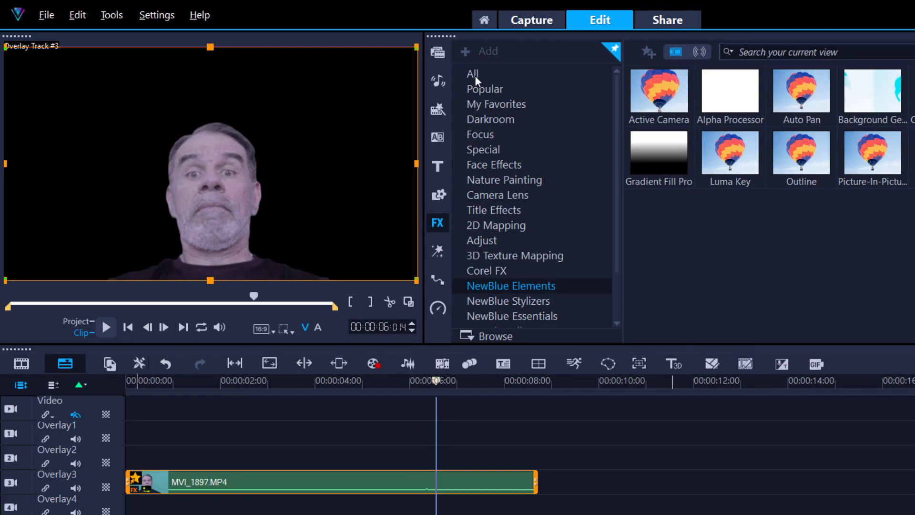
Drag sample BG-B02.jpg to the start of the Video track and scrub to check the composite
click(438, 53)
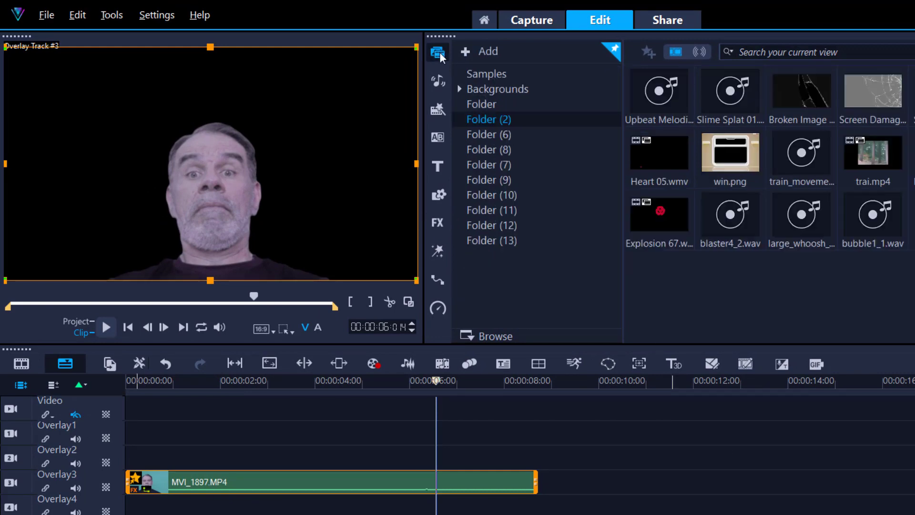
click(492, 75)
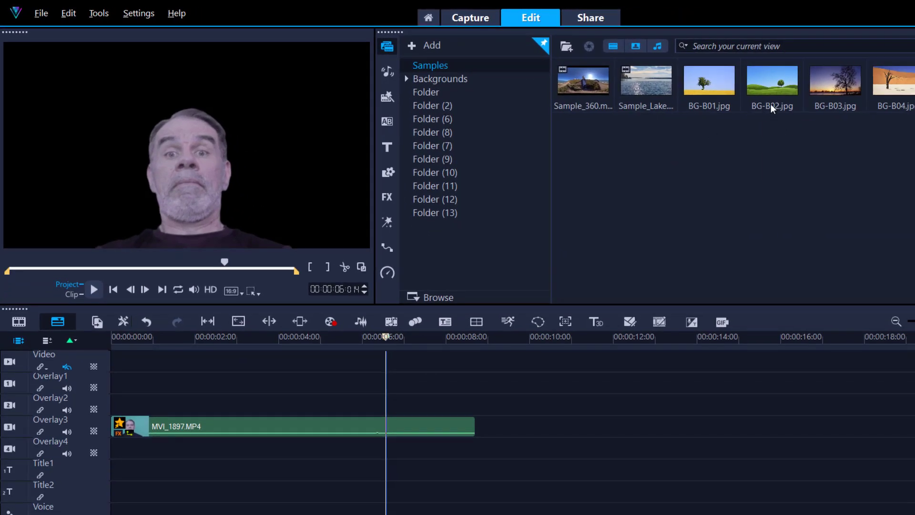
drag(766, 83, 249, 338)
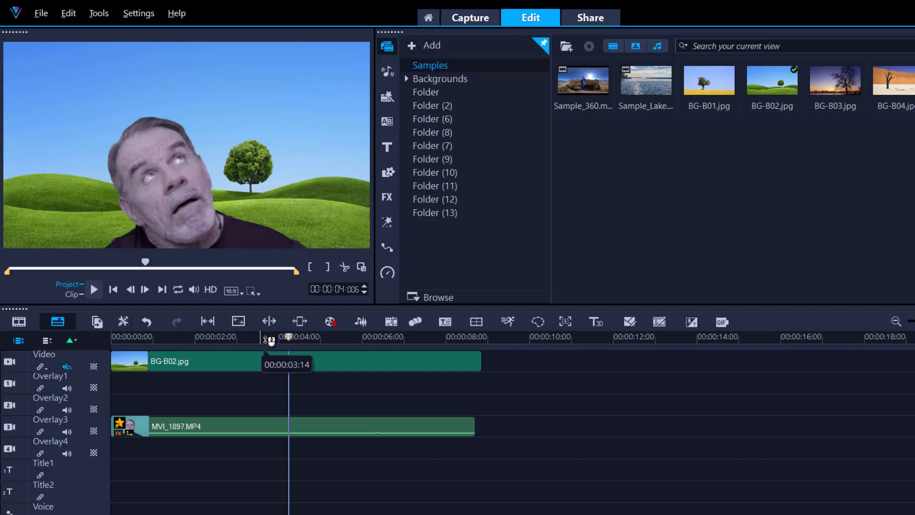
drag(290, 337, 359, 343)
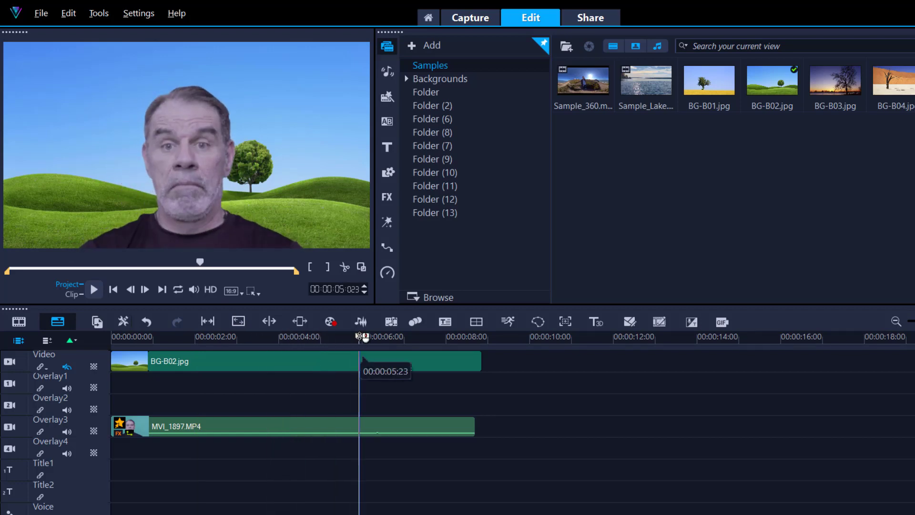
drag(348, 337, 161, 336)
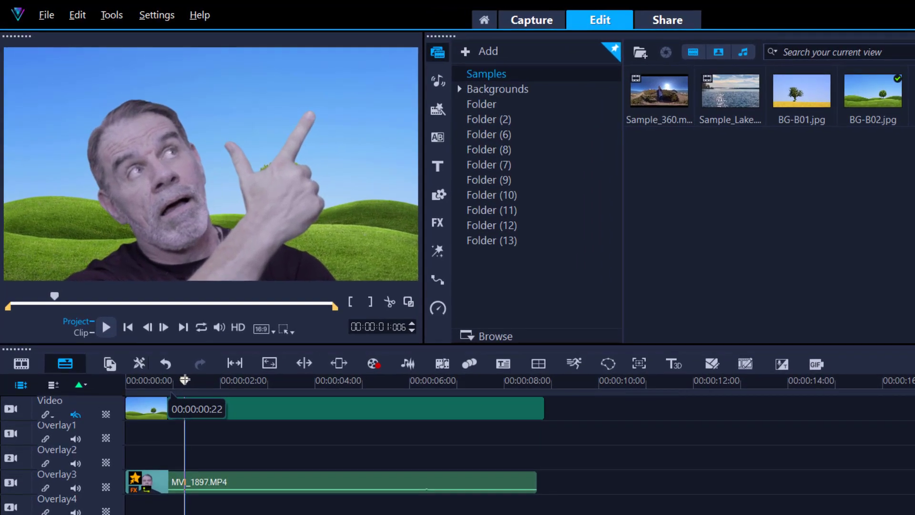
Add a cue marker at about 00:00:01:10, where the finger points upward
drag(182, 380, 196, 379)
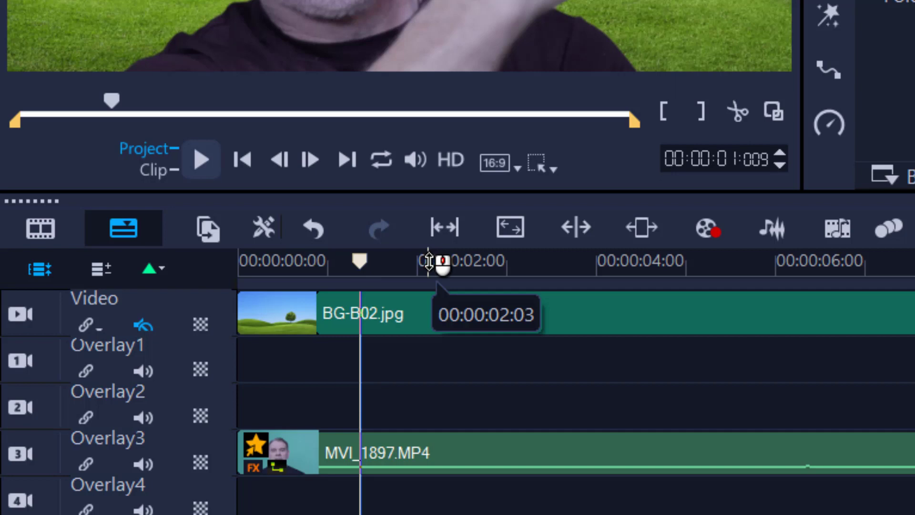
click(361, 280)
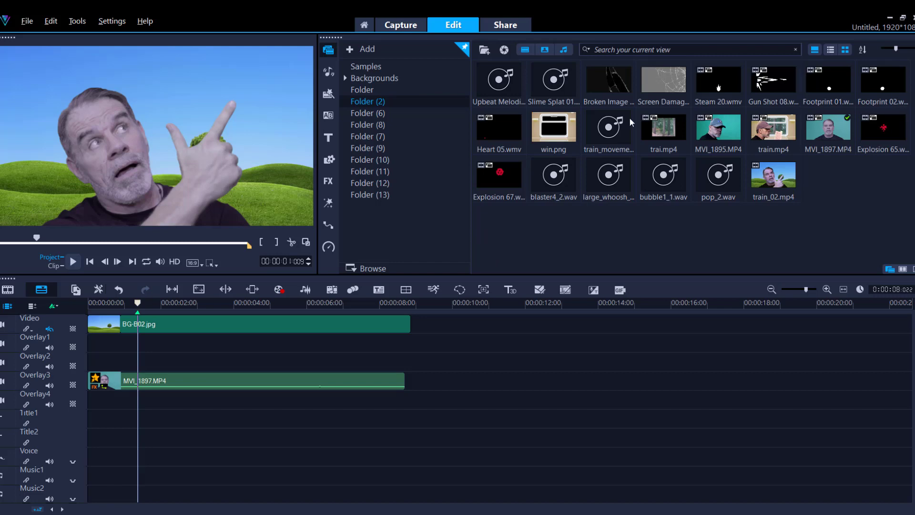
Maximize the folder window and navigate from Liquid Elements Videos into the Explosions folder
key(alt+Tab)
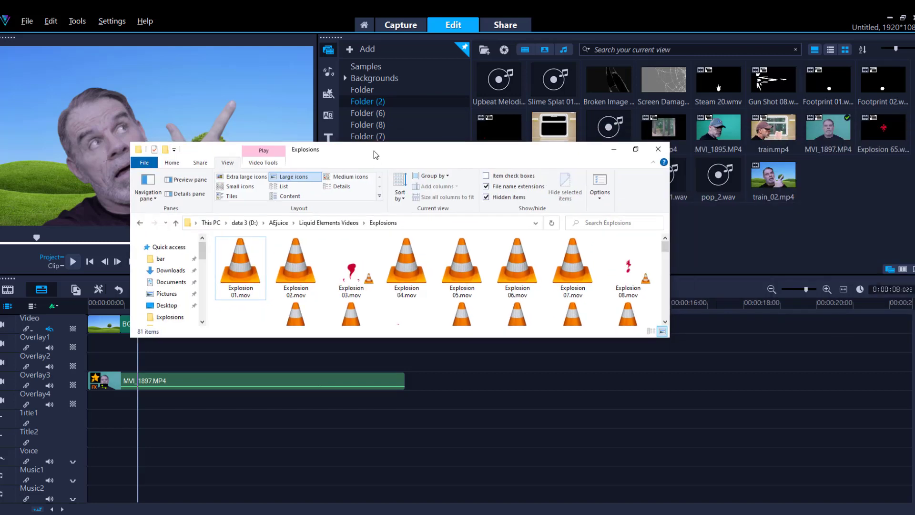
double_click(374, 151)
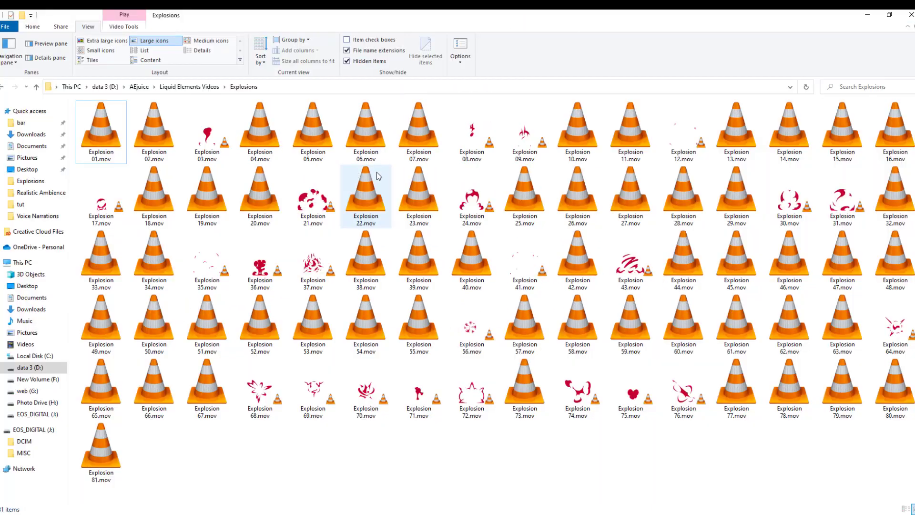
click(194, 89)
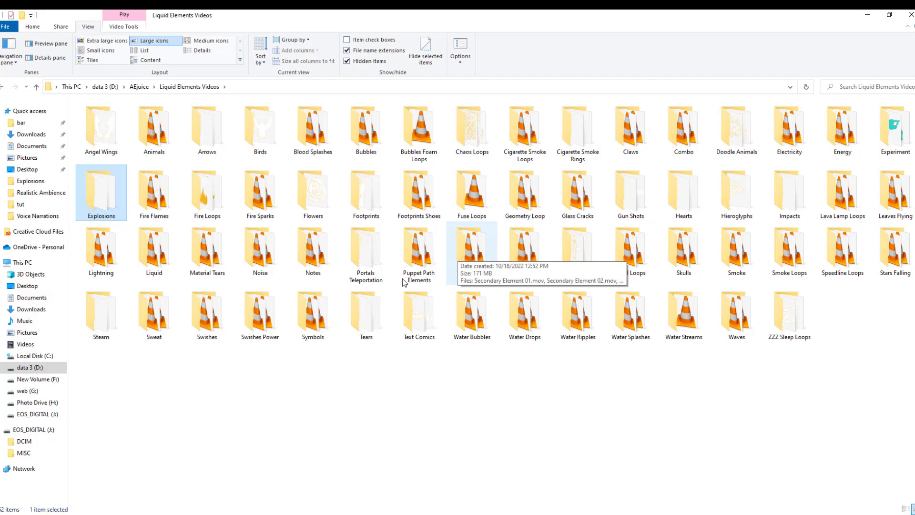
double_click(110, 195)
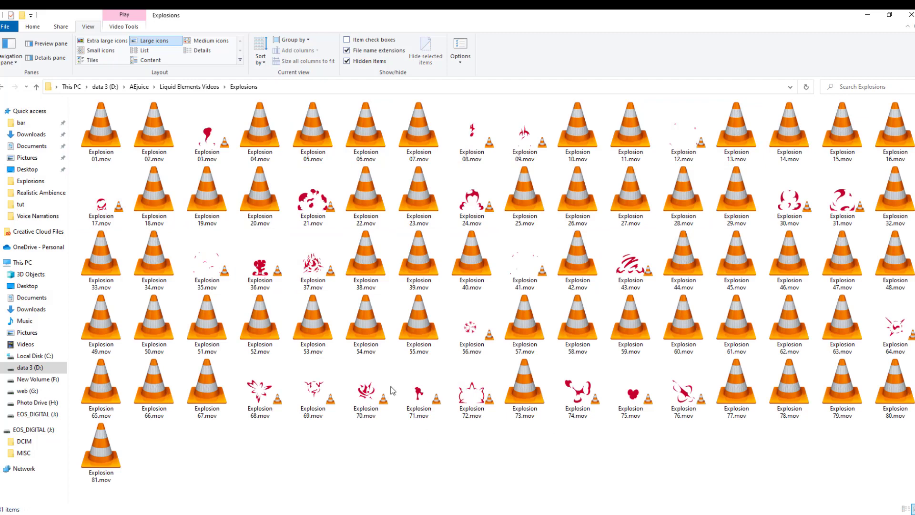
Preview Explosion 21.mov in VLC, close it, and restore the folder window aside
click(318, 218)
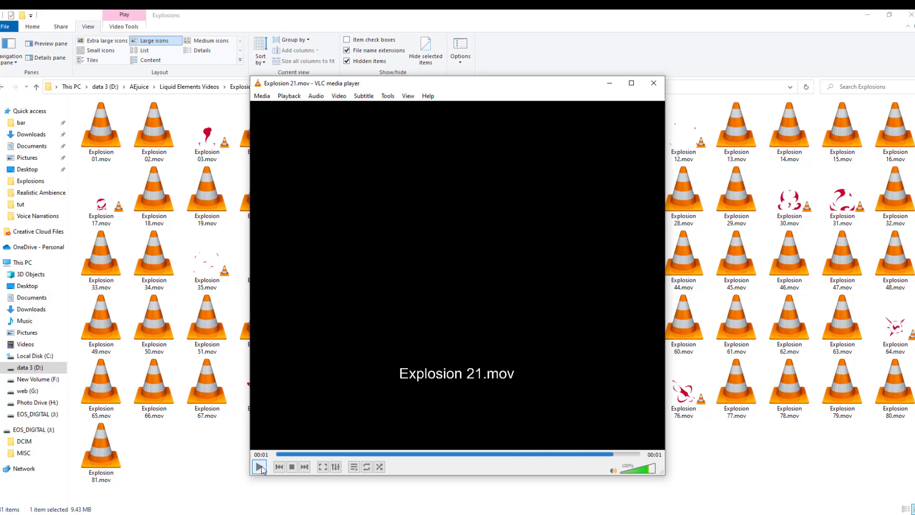
click(260, 467)
click(654, 83)
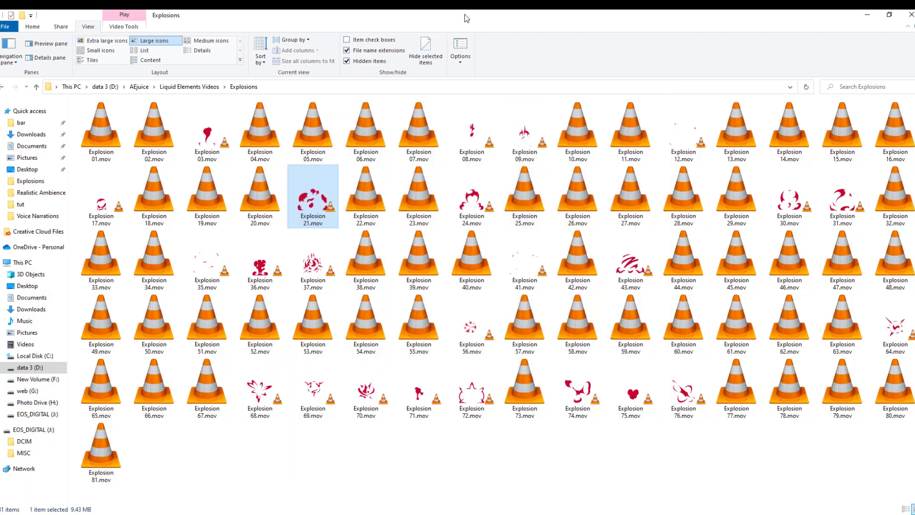
drag(467, 18, 914, 191)
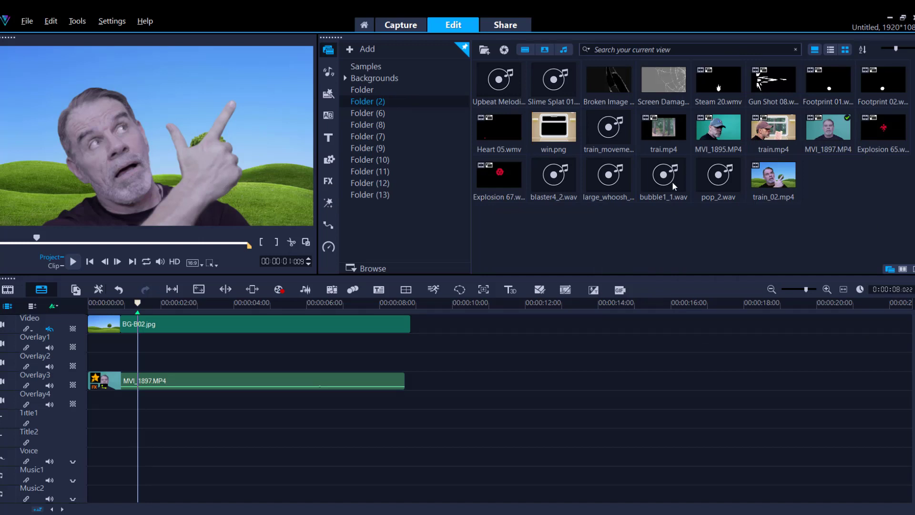
Place Gun Shot 08 on Overlay1 near 00:00:00:15, shrunk and moved to the frame's upper right
click(777, 82)
click(72, 263)
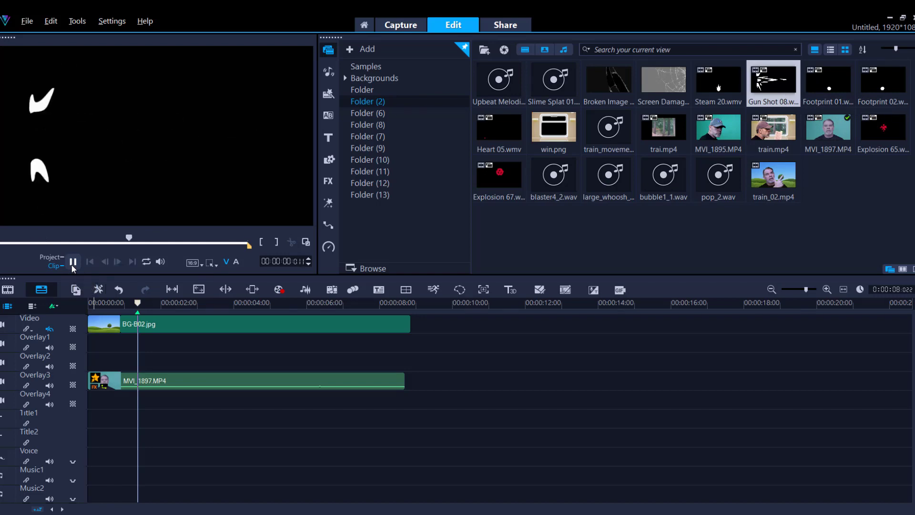
drag(772, 82, 268, 344)
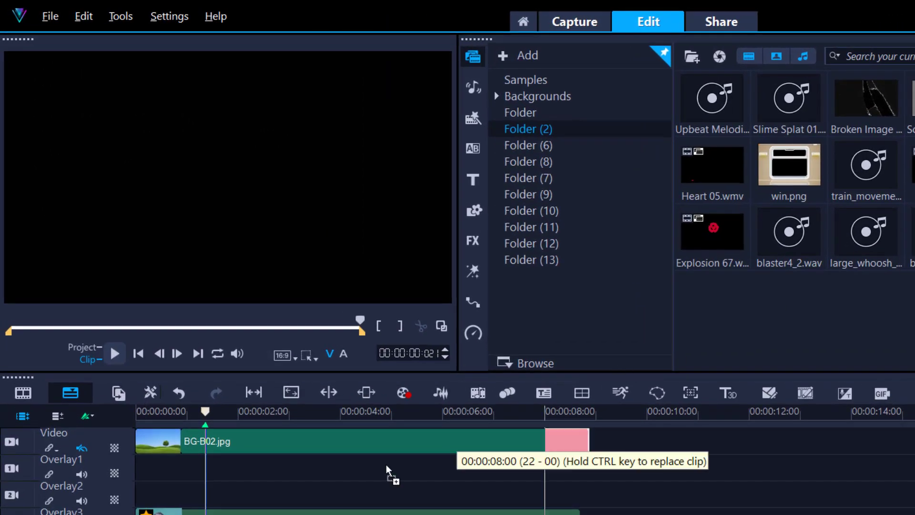
drag(387, 467, 225, 473)
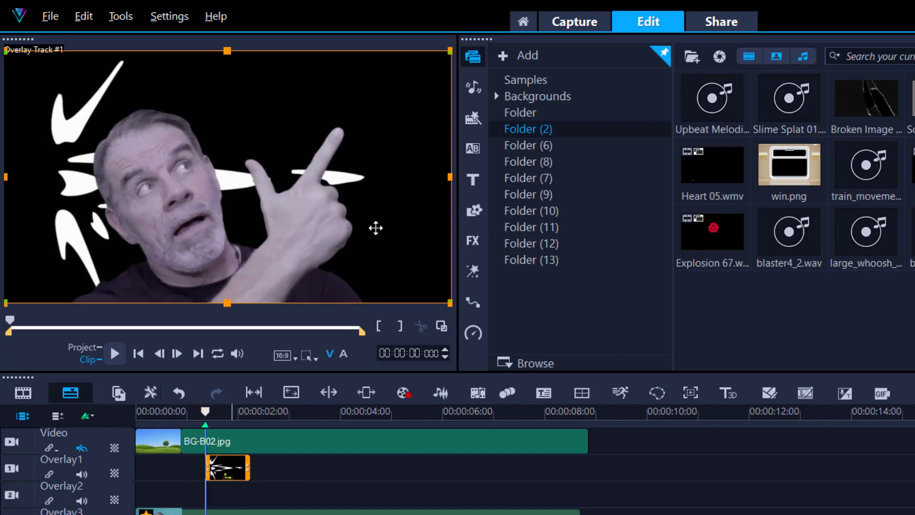
drag(449, 51, 251, 204)
drag(181, 255, 264, 213)
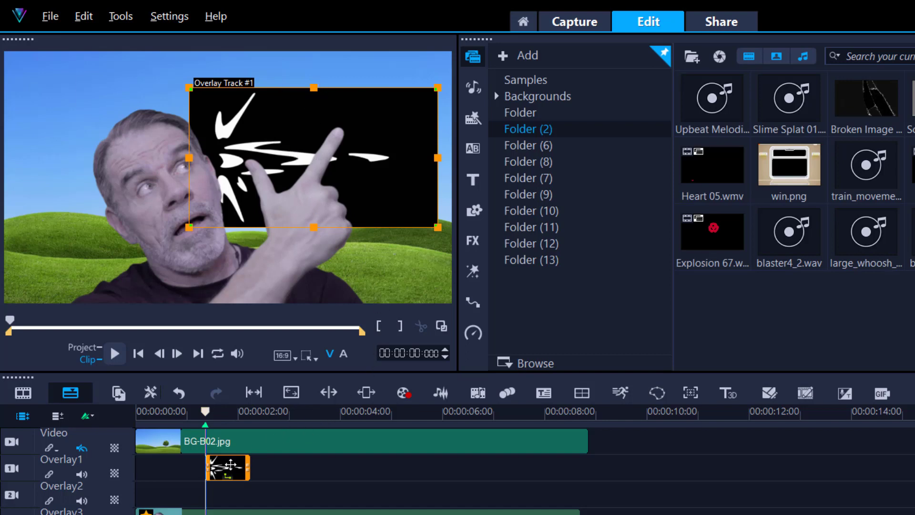
right_click(229, 468)
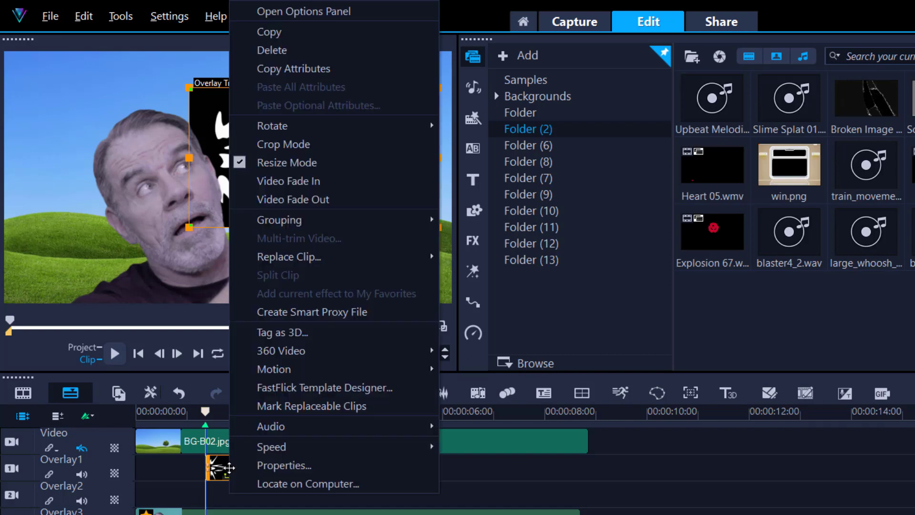
mouse_move(301, 370)
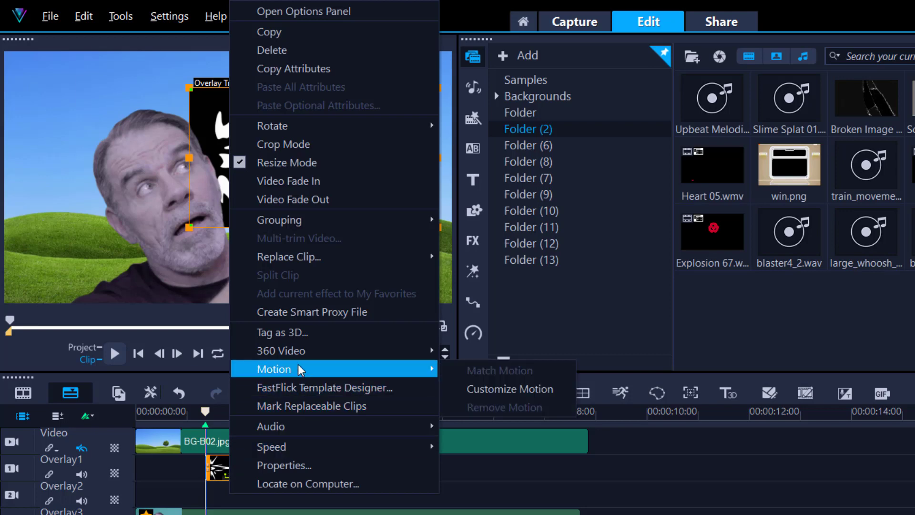
click(480, 388)
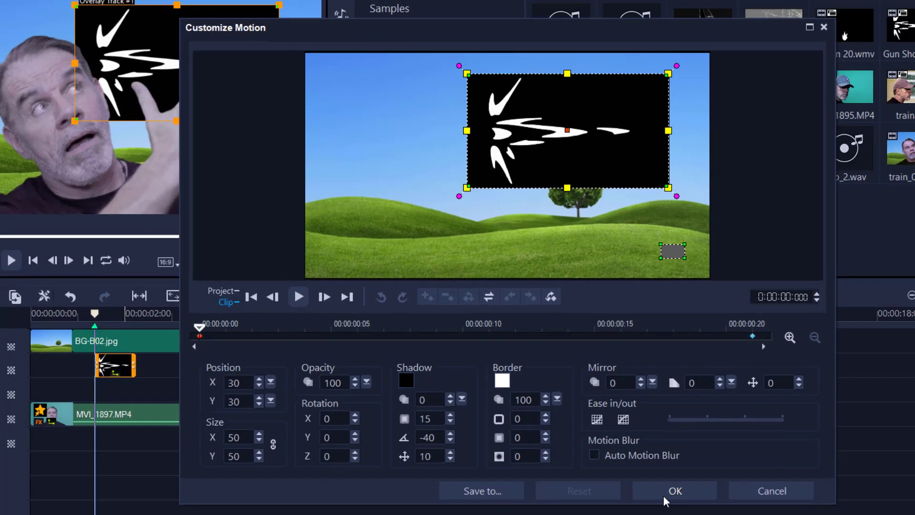
click(638, 475)
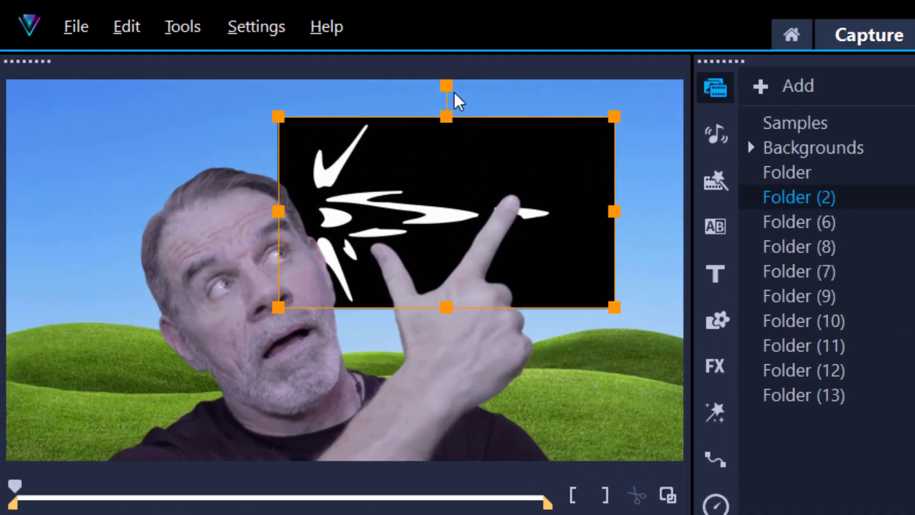
Rotate the gunshot overlay about 45° and shrink it onto the raised fingertip
drag(443, 86, 336, 150)
drag(400, 267, 371, 315)
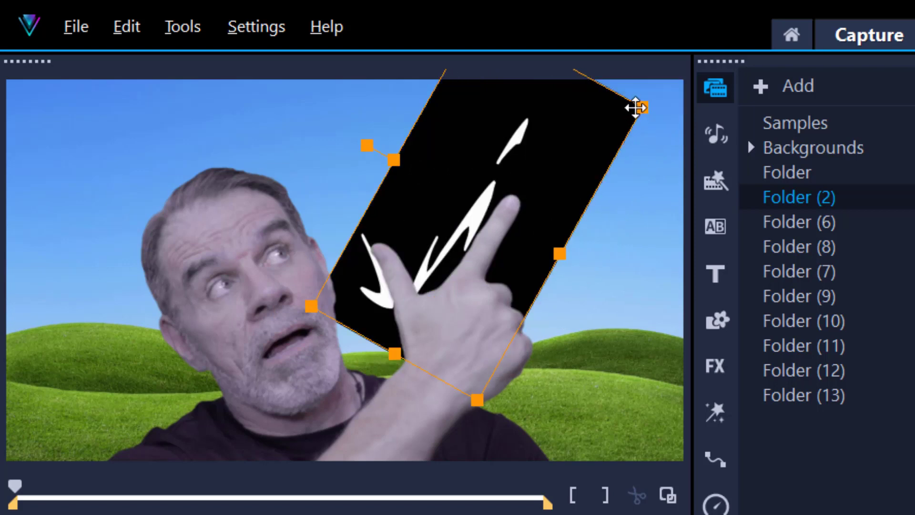
drag(637, 106, 472, 206)
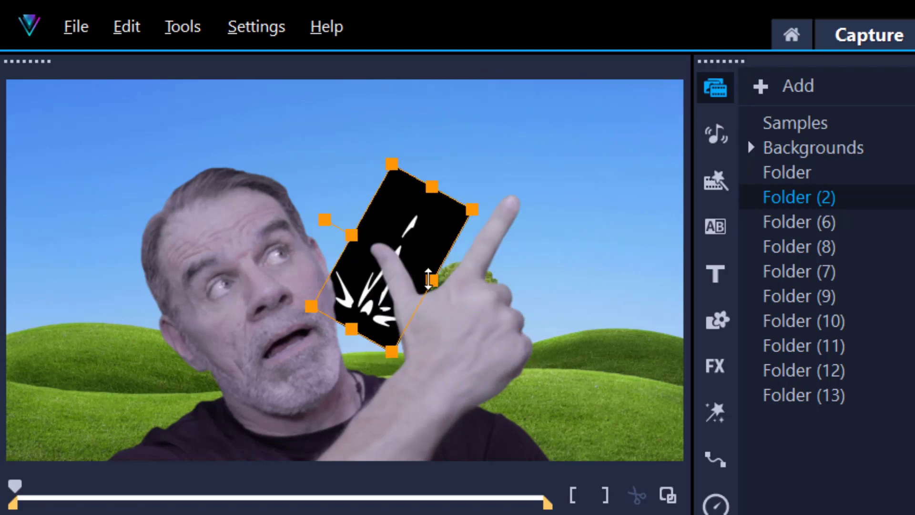
drag(398, 298, 544, 184)
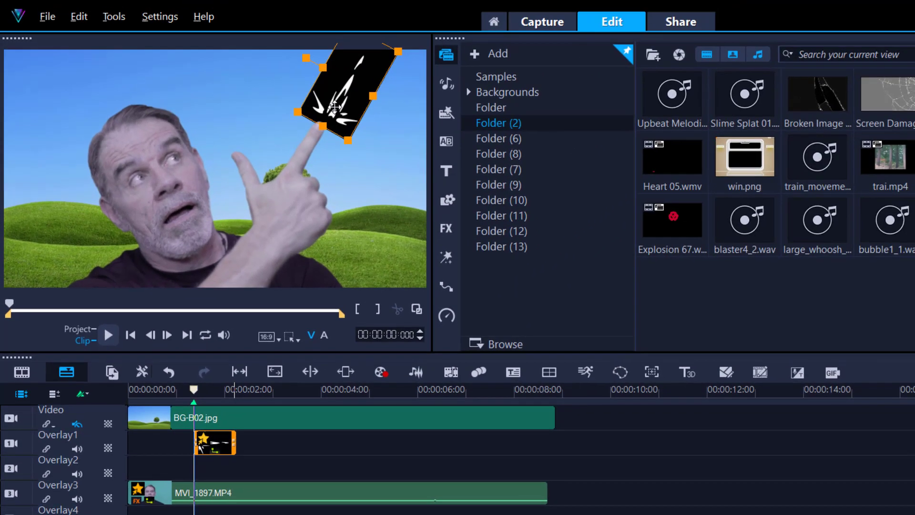
Copy the first keyframe's motion (size 24, Z rotation 61) to later keyframes, apply, and scrub to check
right_click(207, 438)
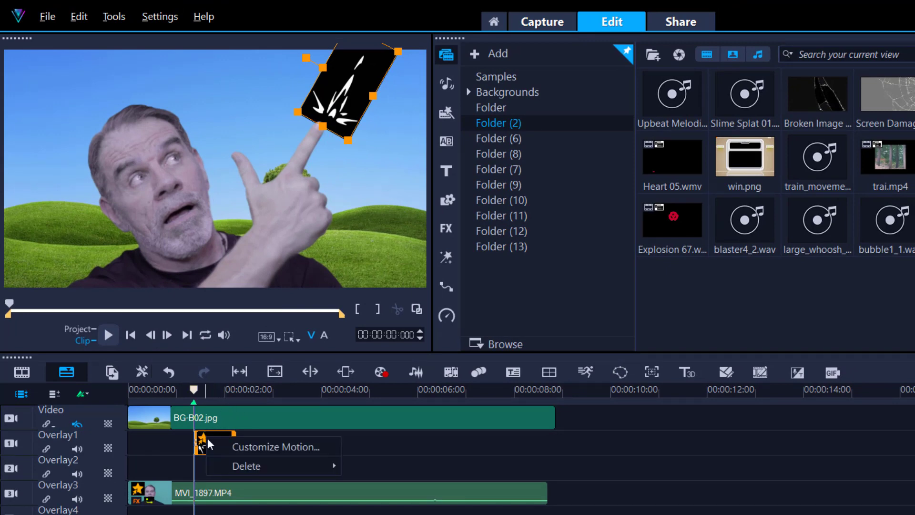
click(250, 445)
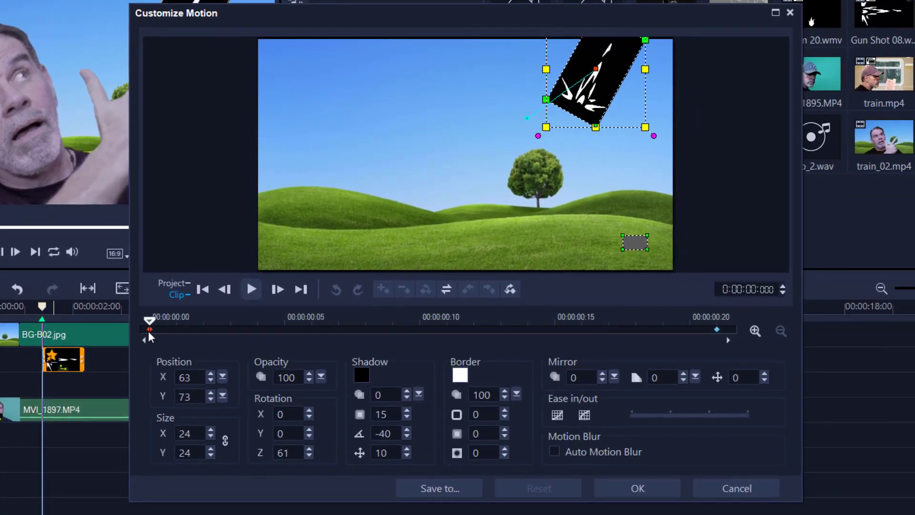
right_click(149, 331)
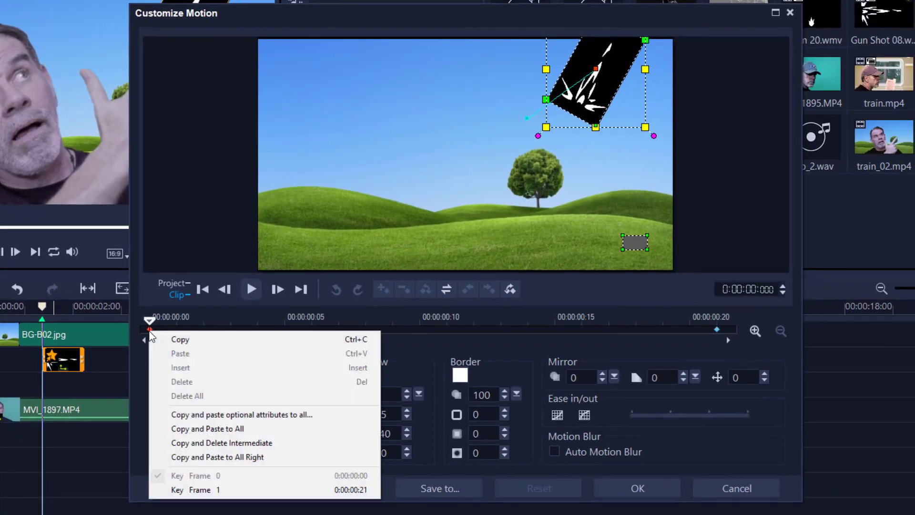
click(192, 457)
click(638, 488)
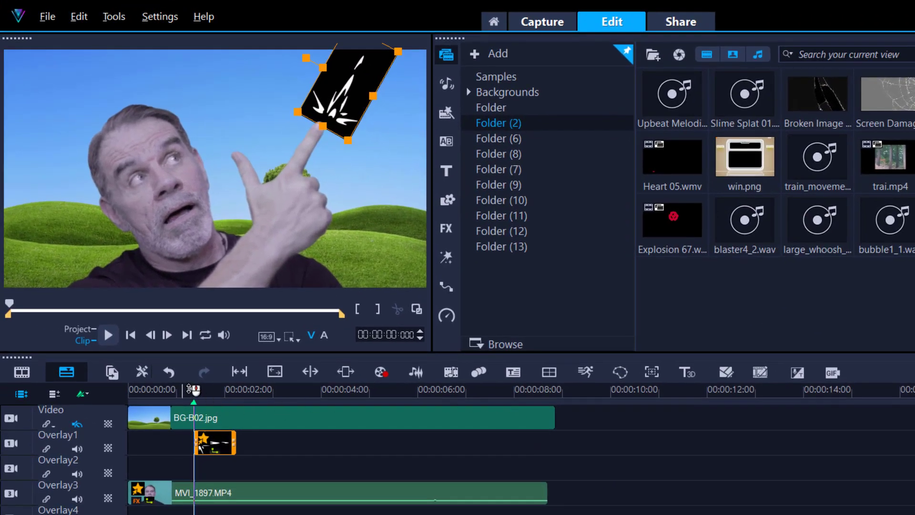
mouse_move(192, 390)
mouse_down()
mouse_move(160, 390)
mouse_move(228, 390)
mouse_move(139, 389)
mouse_move(195, 389)
mouse_up()
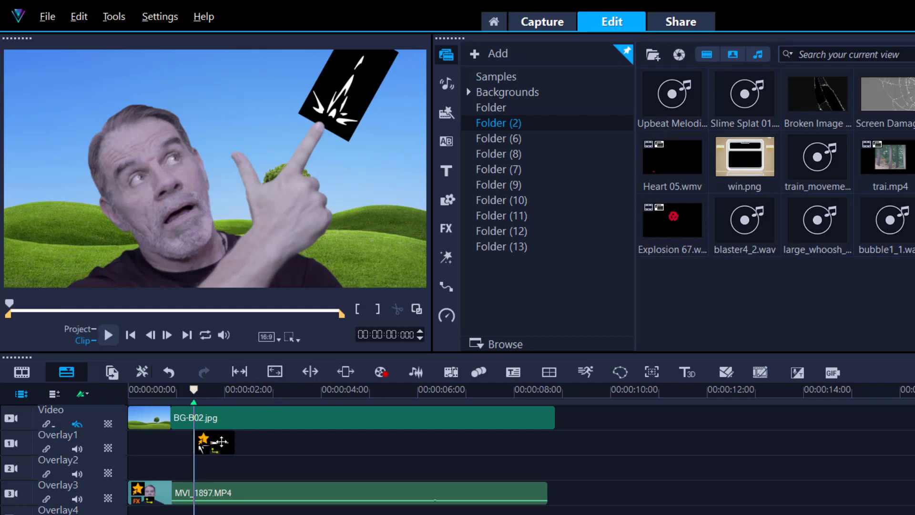
Turn on Chroma Key for the Overlay1 gunshot clip to key out its black background at similarity 70
double_click(217, 443)
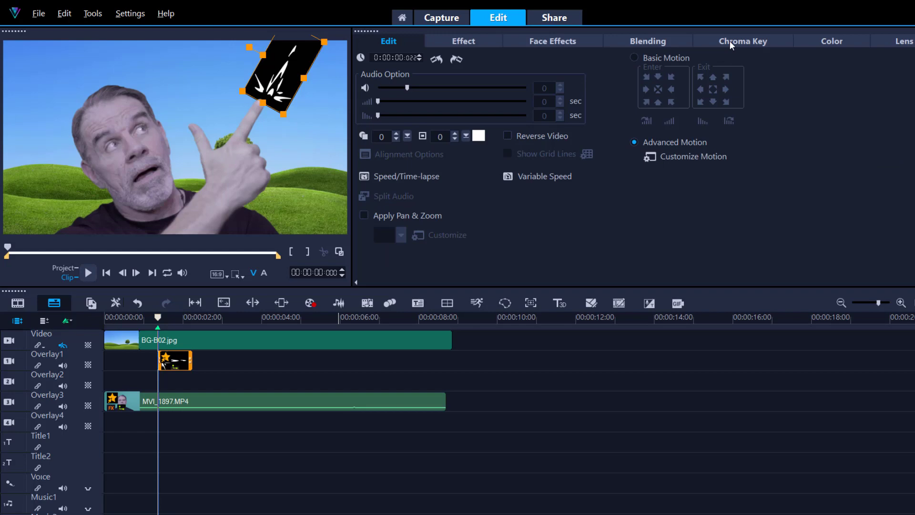
click(729, 41)
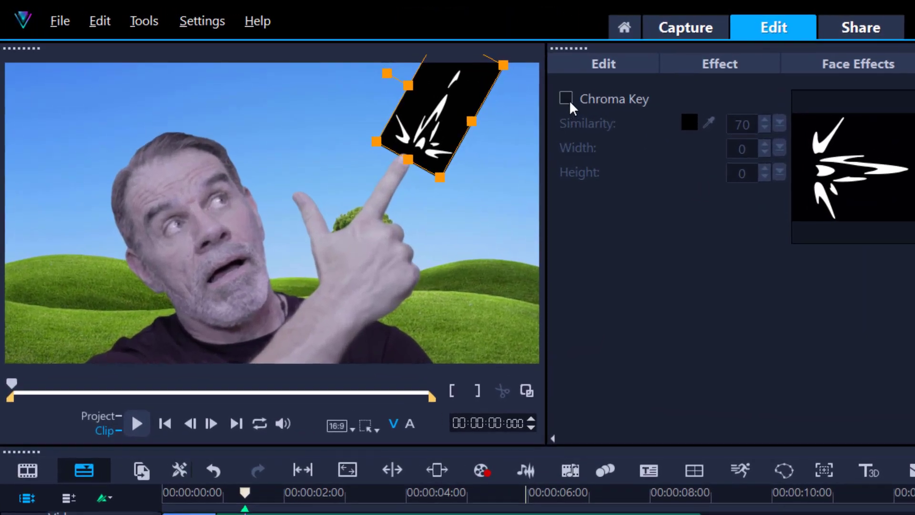
click(561, 100)
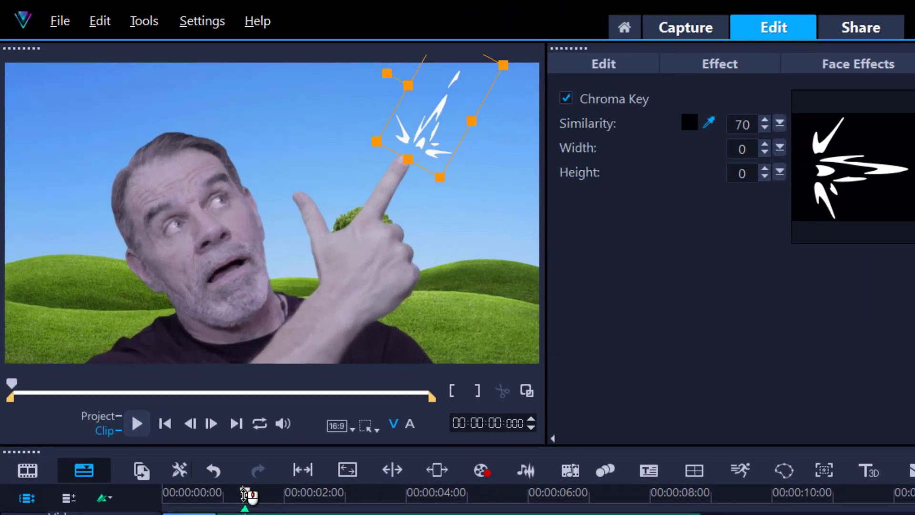
click(209, 492)
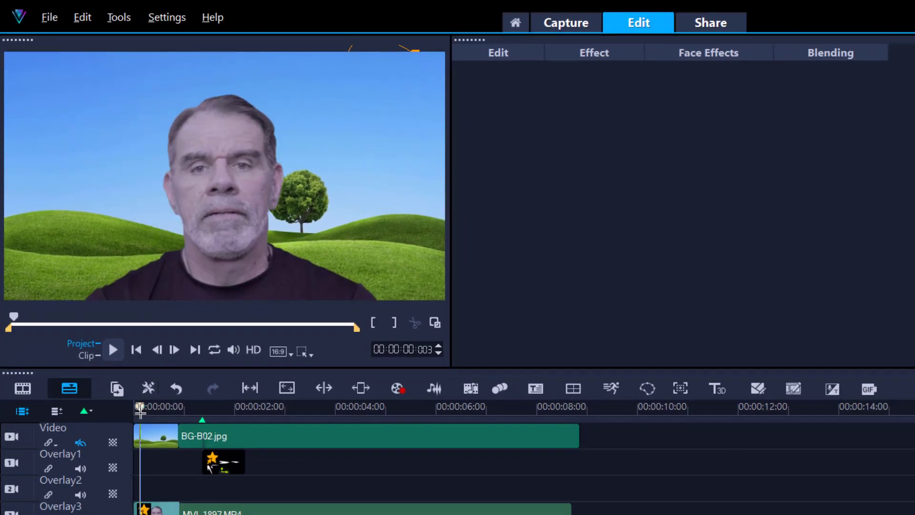
Play the project from near the start to check the keyed overlay
click(168, 496)
key(space)
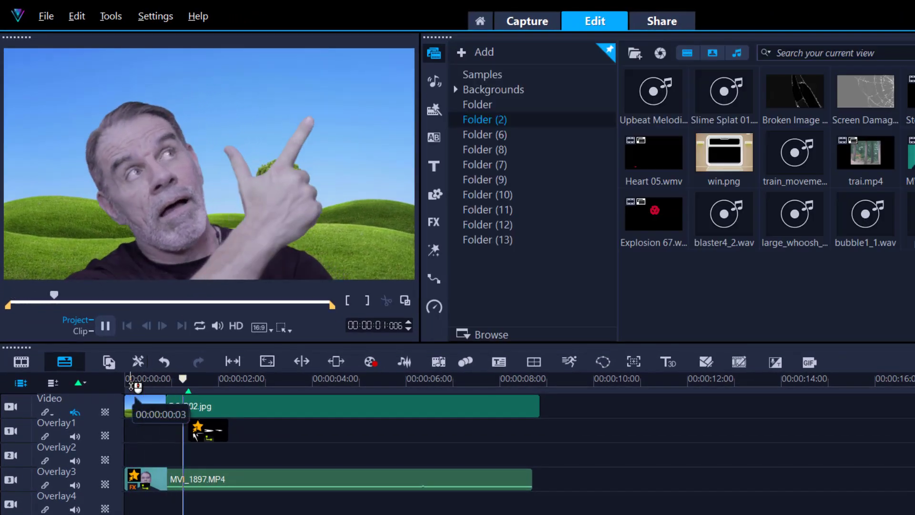
key(space)
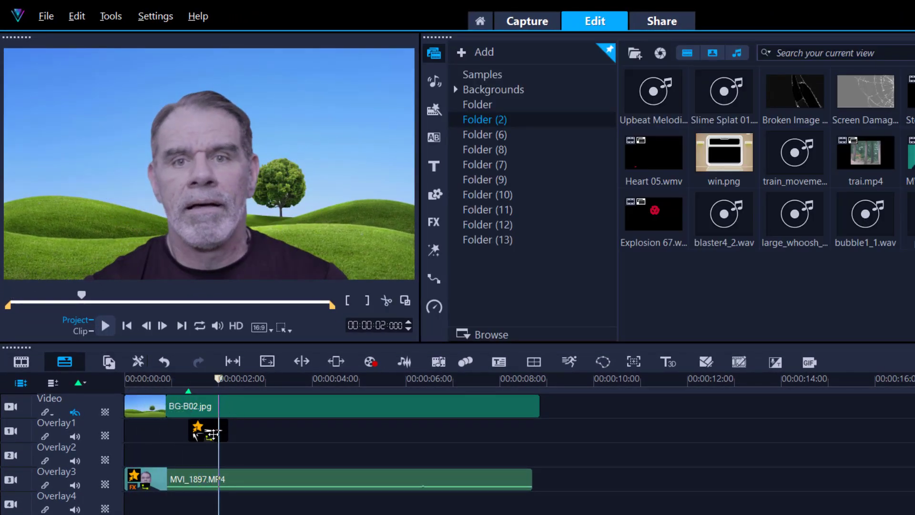
Nudge the keyed gunshot blast slightly in the preview so it bursts from the raised fingertip
drag(221, 378, 189, 383)
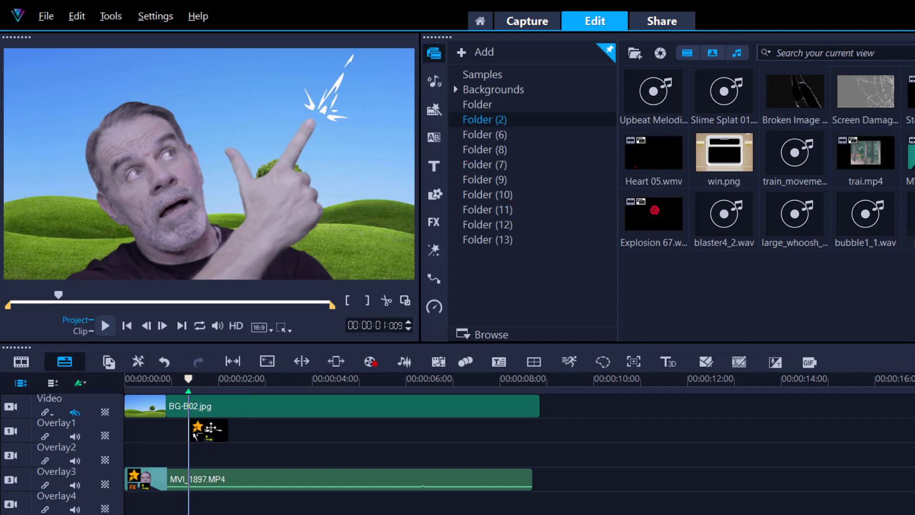
click(213, 420)
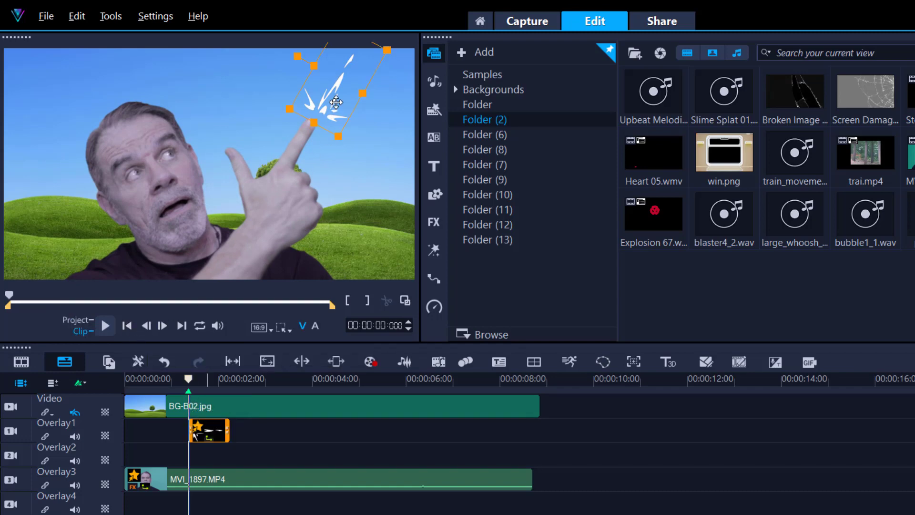
drag(334, 101, 327, 105)
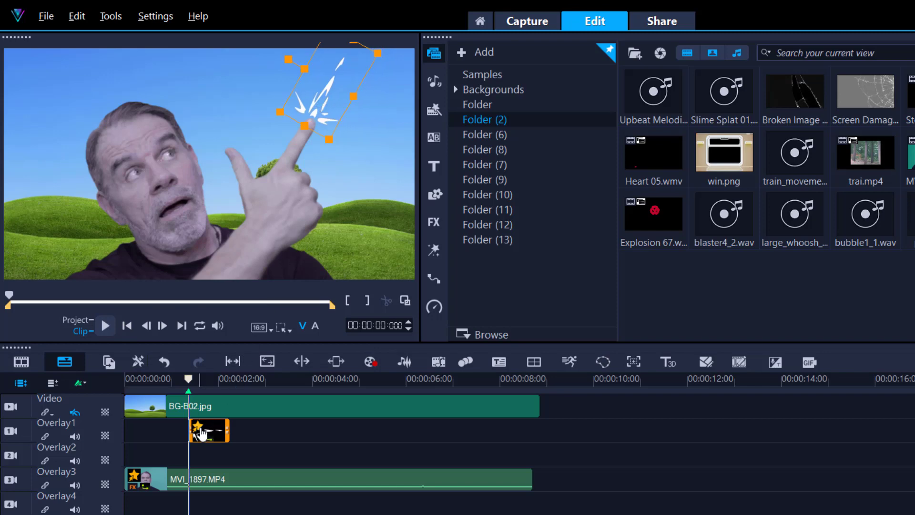
In Customize Motion, copy the first keyframe's attributes to all keyframes (position 58/70, size 24, 61° rotation)
right_click(201, 432)
click(252, 435)
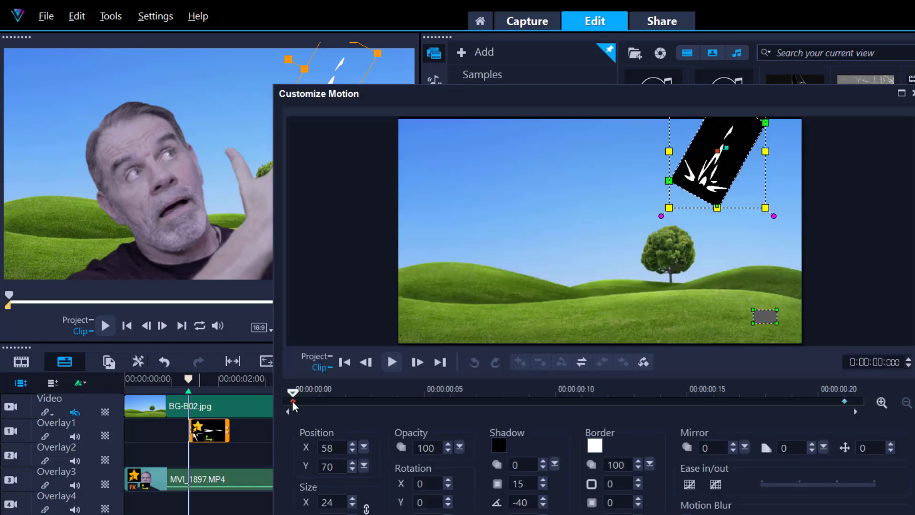
right_click(293, 401)
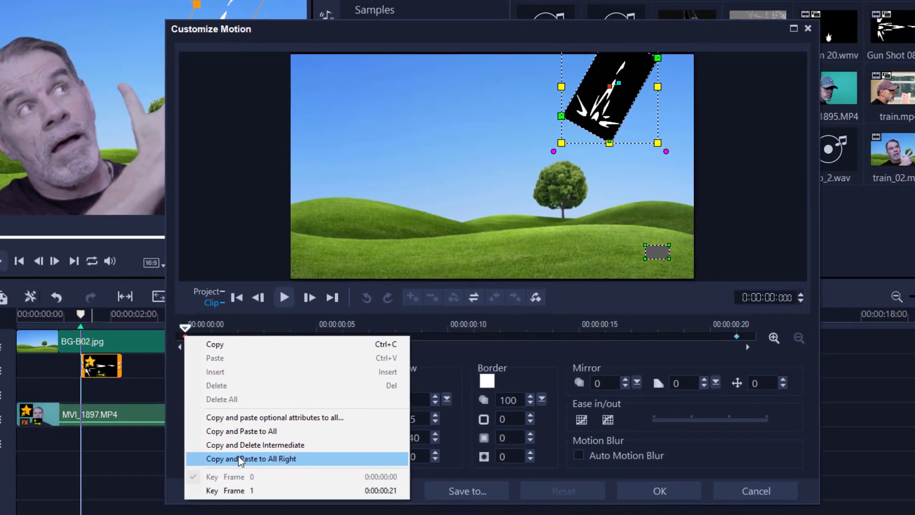
click(239, 459)
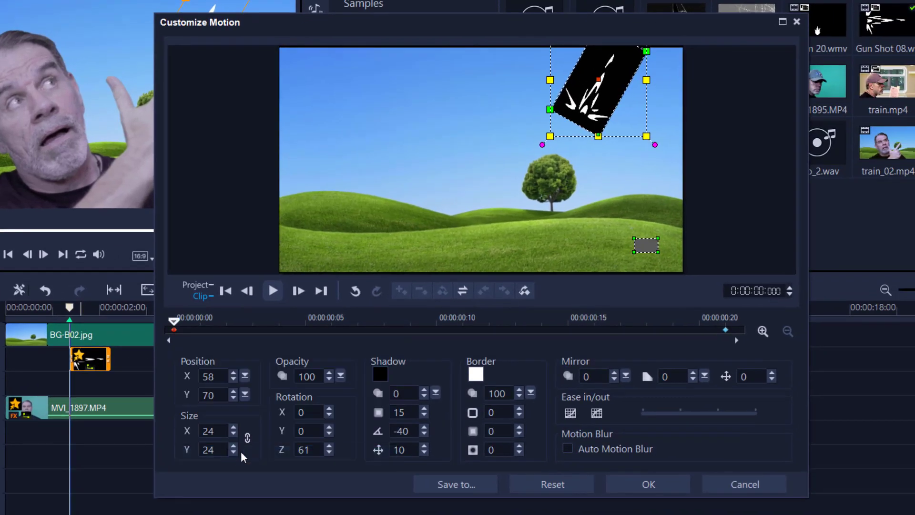
click(608, 484)
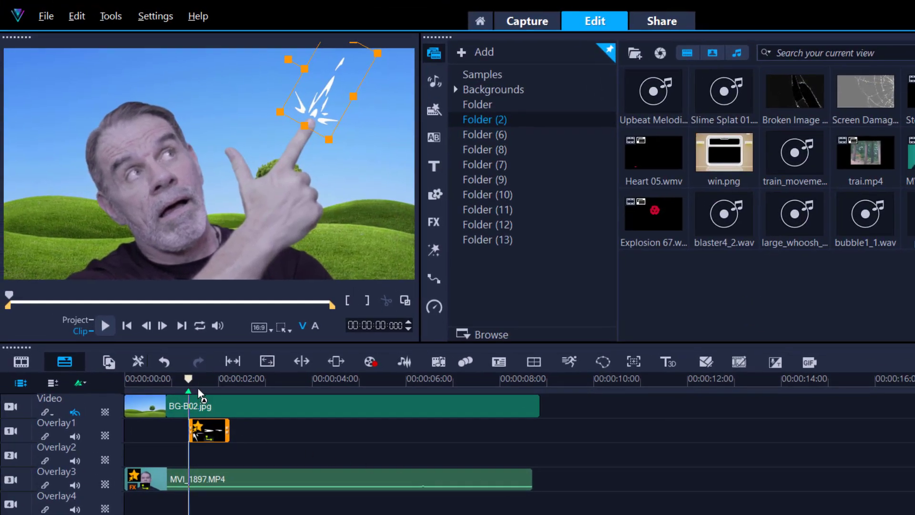
Place blaster4_2.wav on the Voice track near the one-second mark under the overlay
mouse_move(189, 379)
mouse_down()
mouse_move(180, 380)
mouse_move(207, 378)
mouse_up()
click(269, 461)
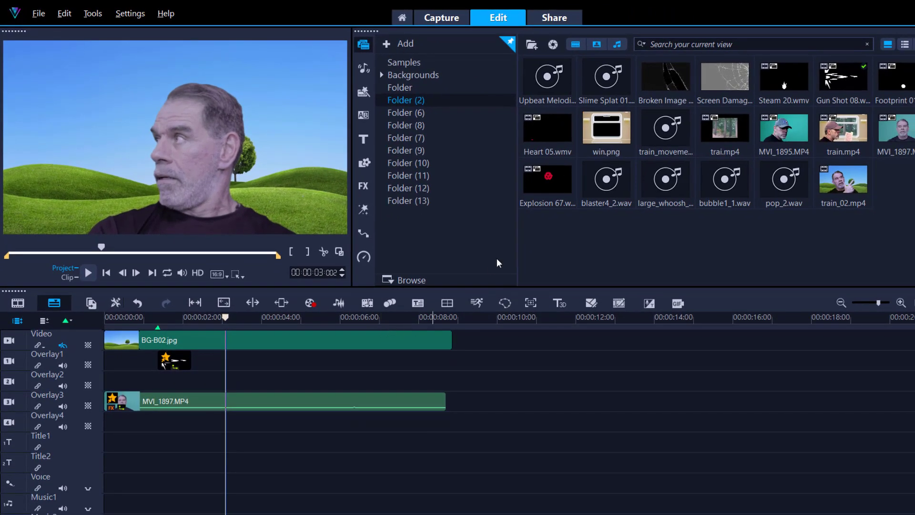
drag(607, 180, 186, 422)
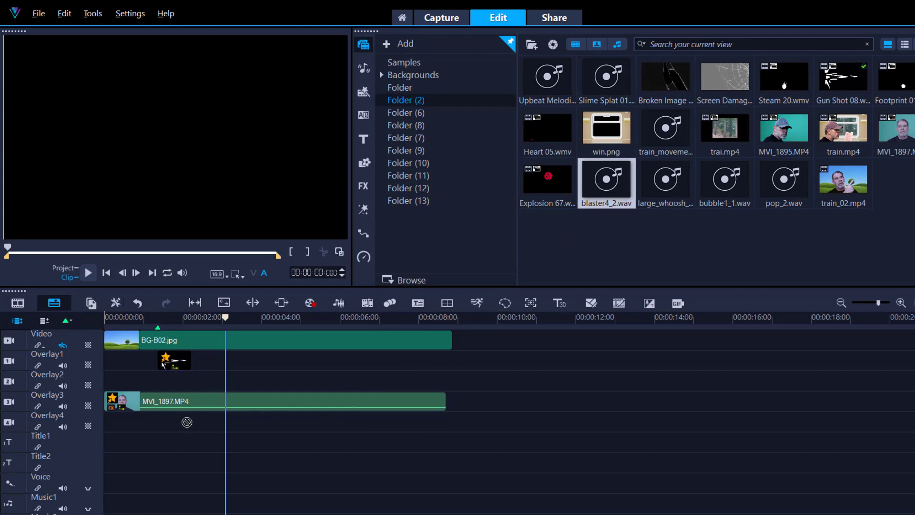
drag(163, 465, 165, 483)
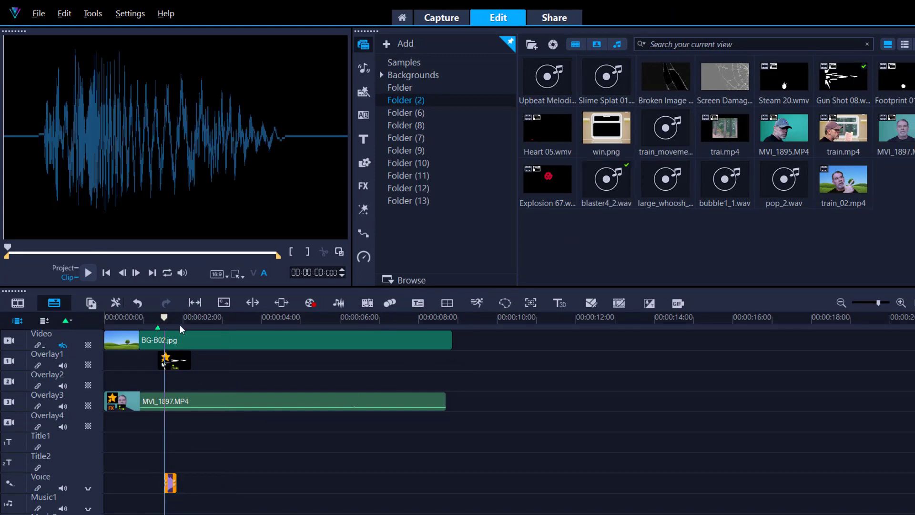
Play from one second to hear the blaster sound with the gunshot overlay
click(143, 317)
key(space)
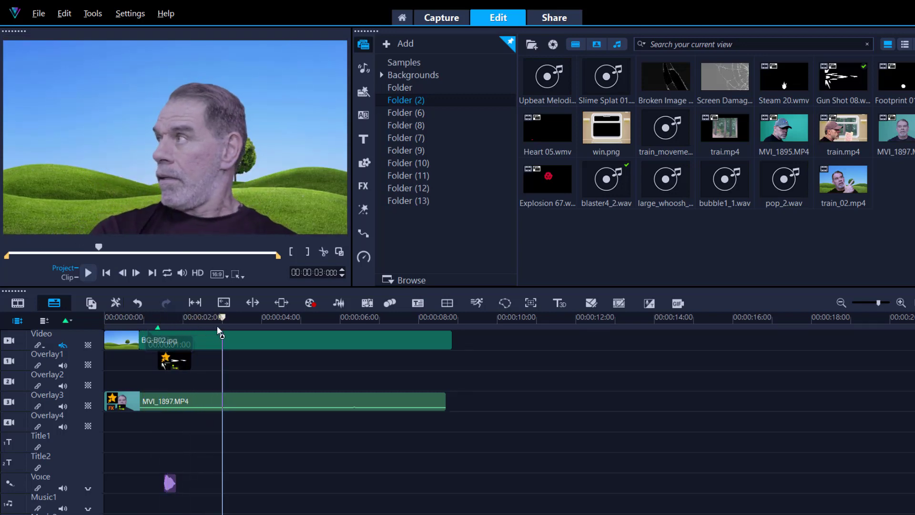
click(150, 318)
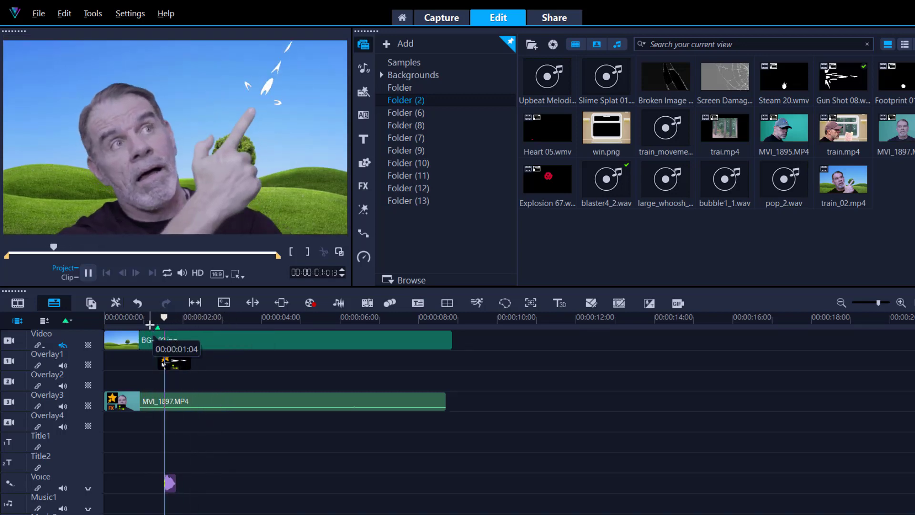
key(space)
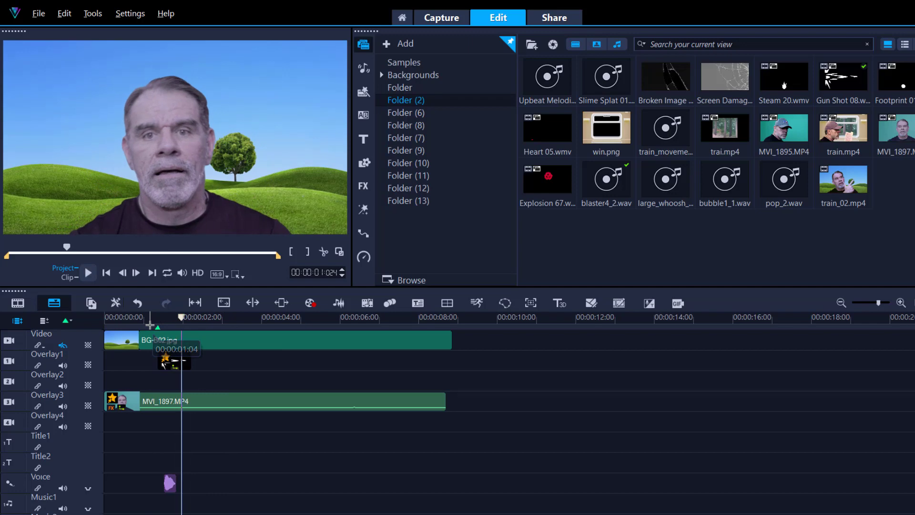